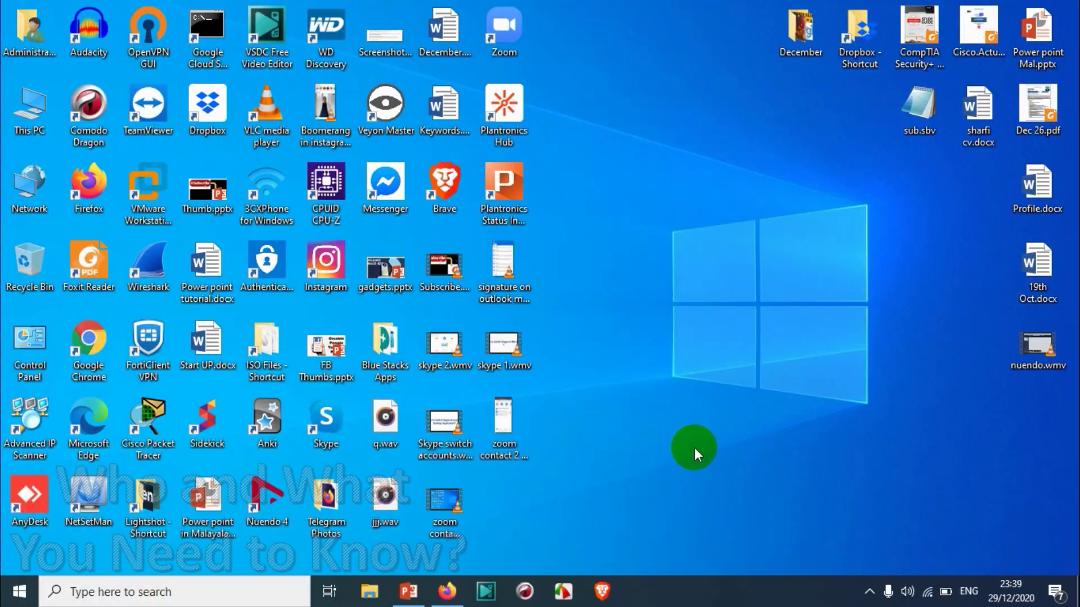
Refresh the Windows desktop from its right-click menu.
right_click(787, 135)
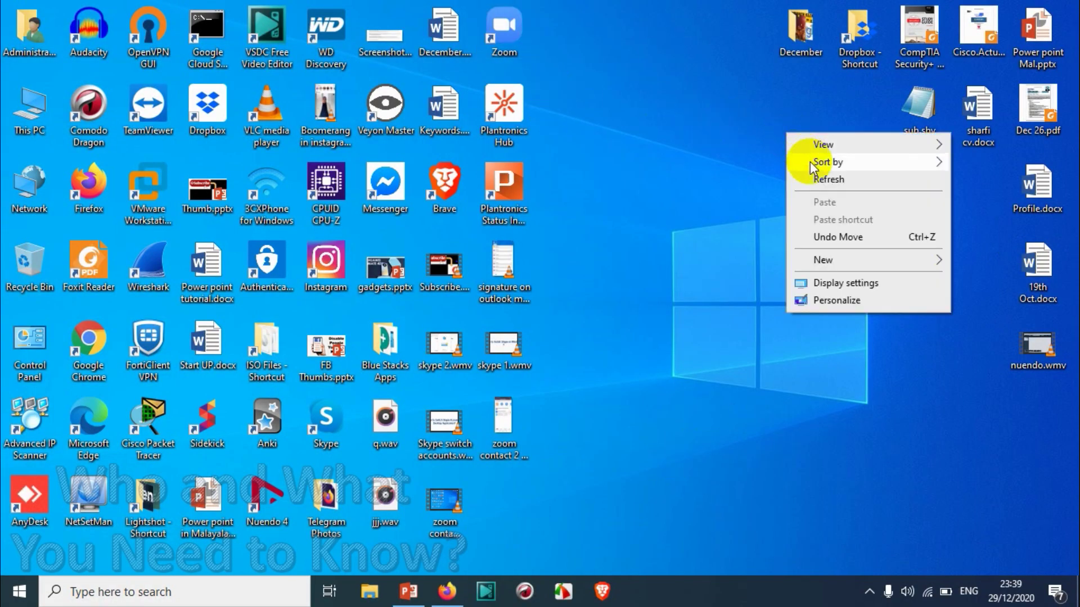
left_click(816, 176)
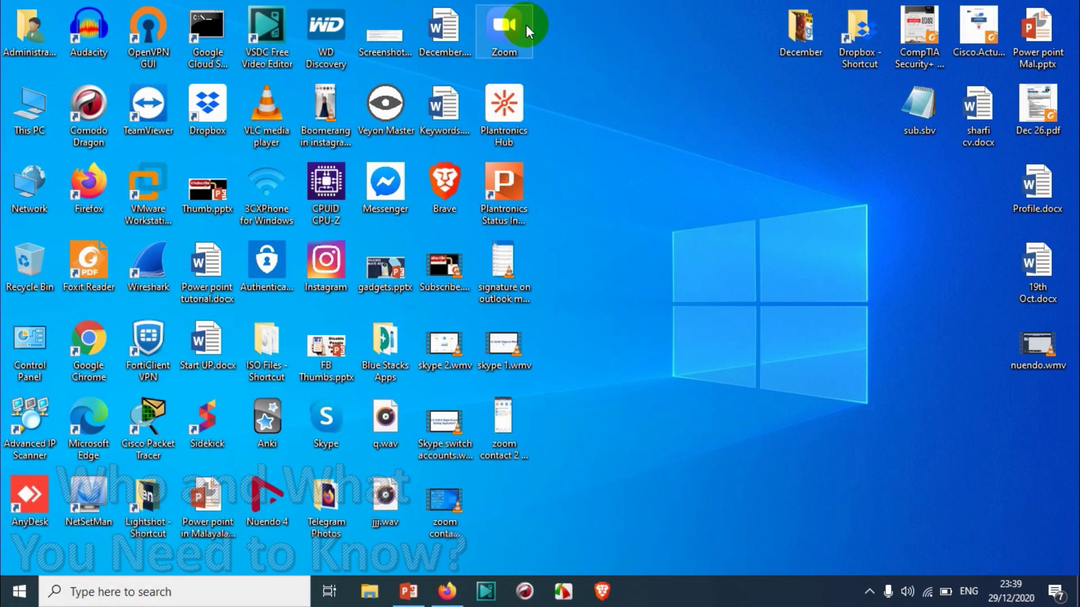
Launch Zoom from its desktop shortcut and go to the Meetings page.
double_click(526, 23)
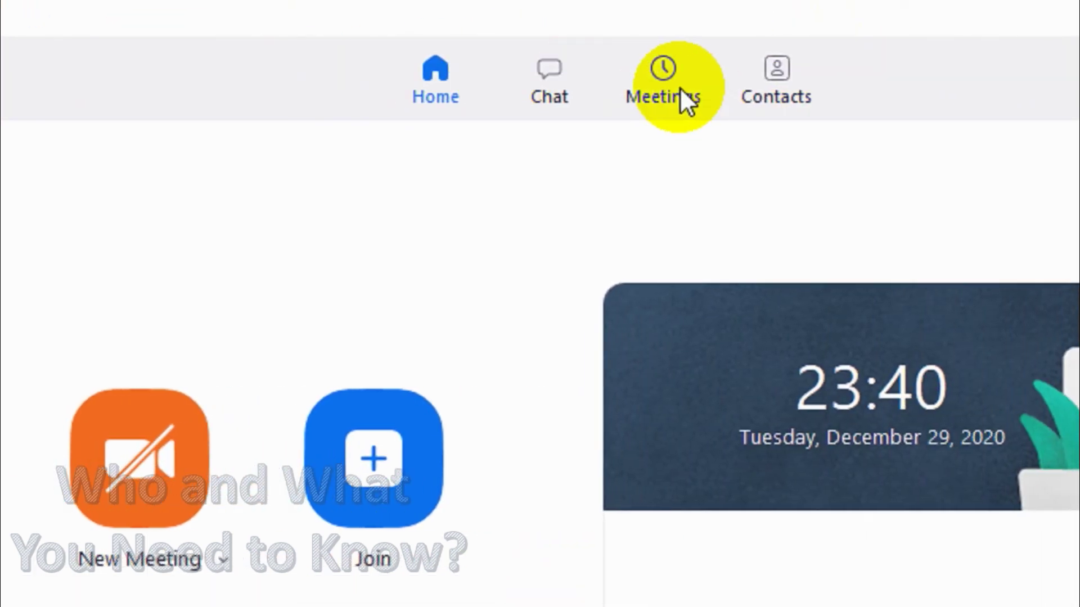
left_click(680, 86)
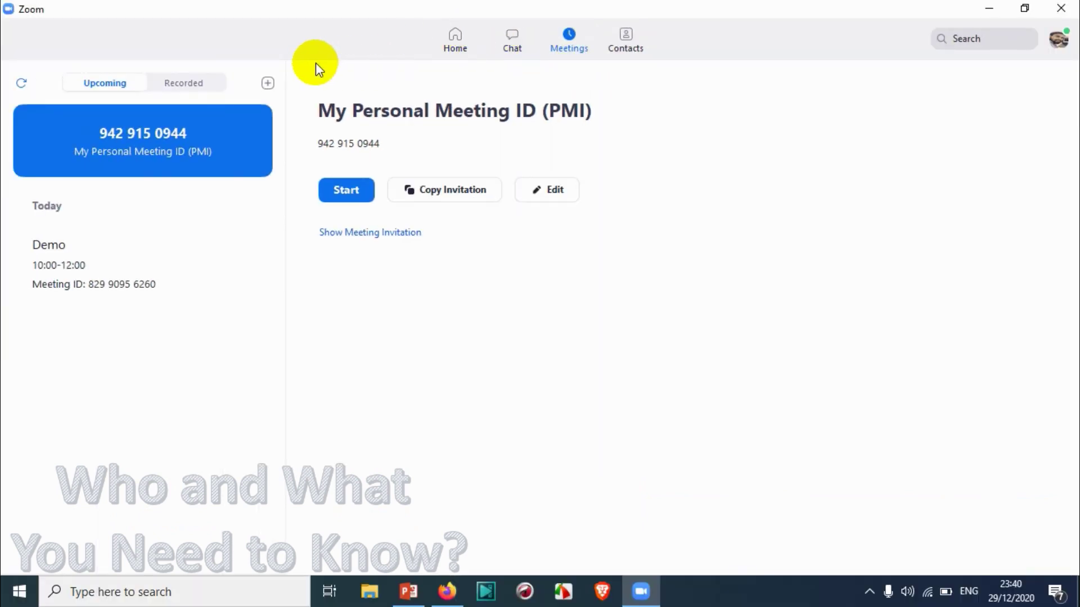
Show the Recorded meetings list and select the December 29 recording.
left_click(162, 87)
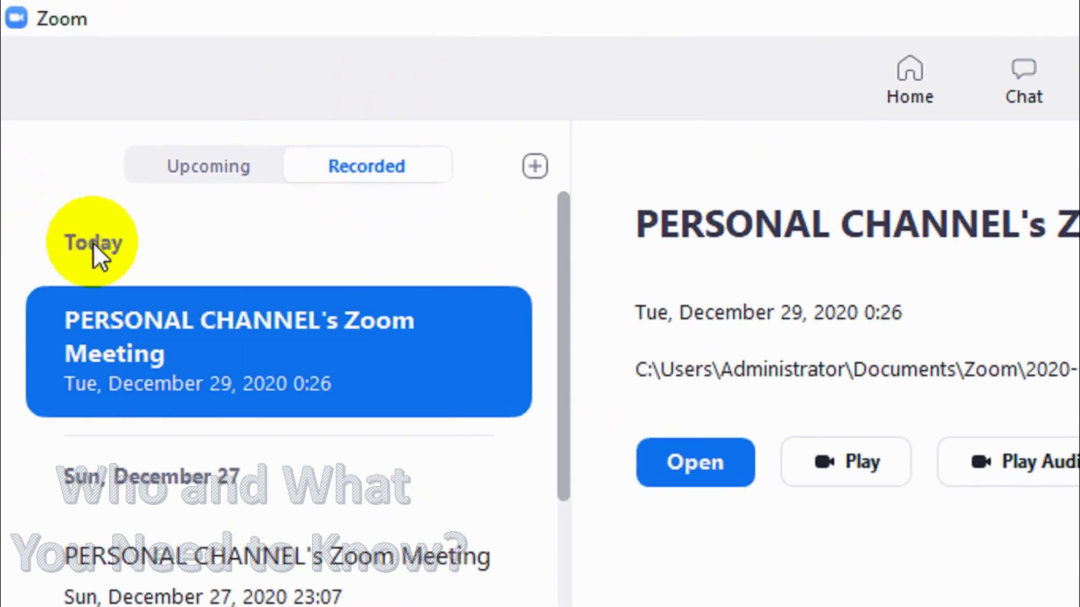
scroll(125, 194, "down", 1)
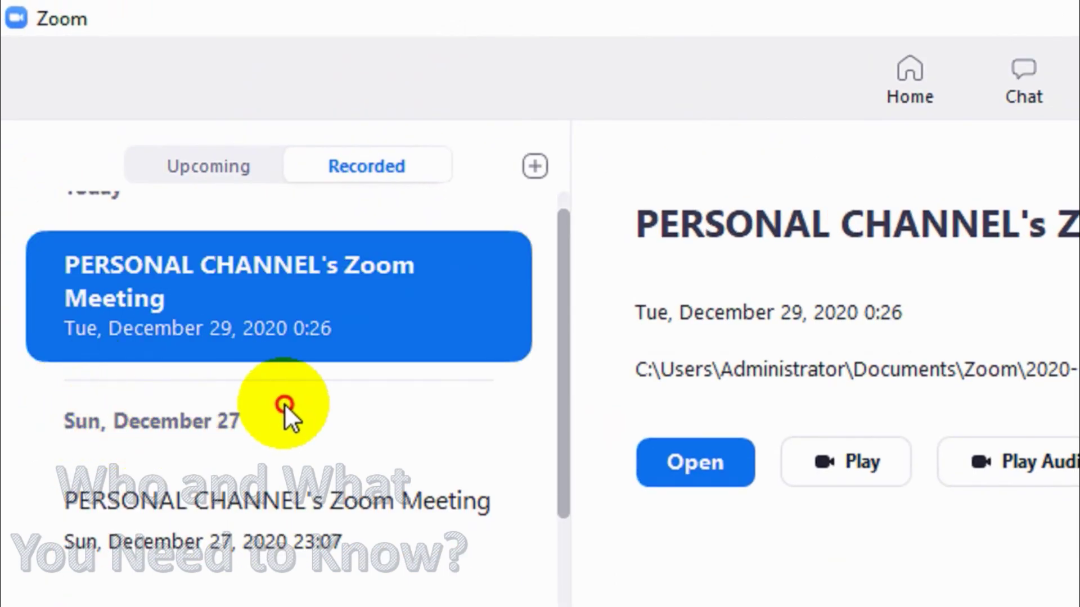
scroll(284, 403, "down", 1)
scroll(263, 453, "down", 2)
scroll(253, 453, "down", 2)
scroll(228, 456, "down", 1)
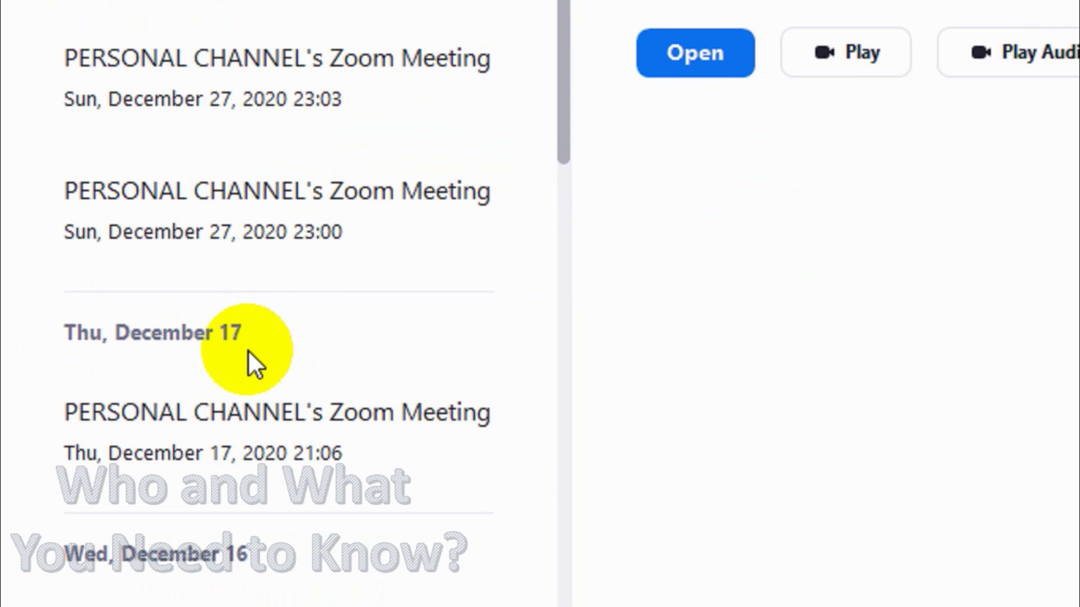
scroll(248, 351, "down", 1)
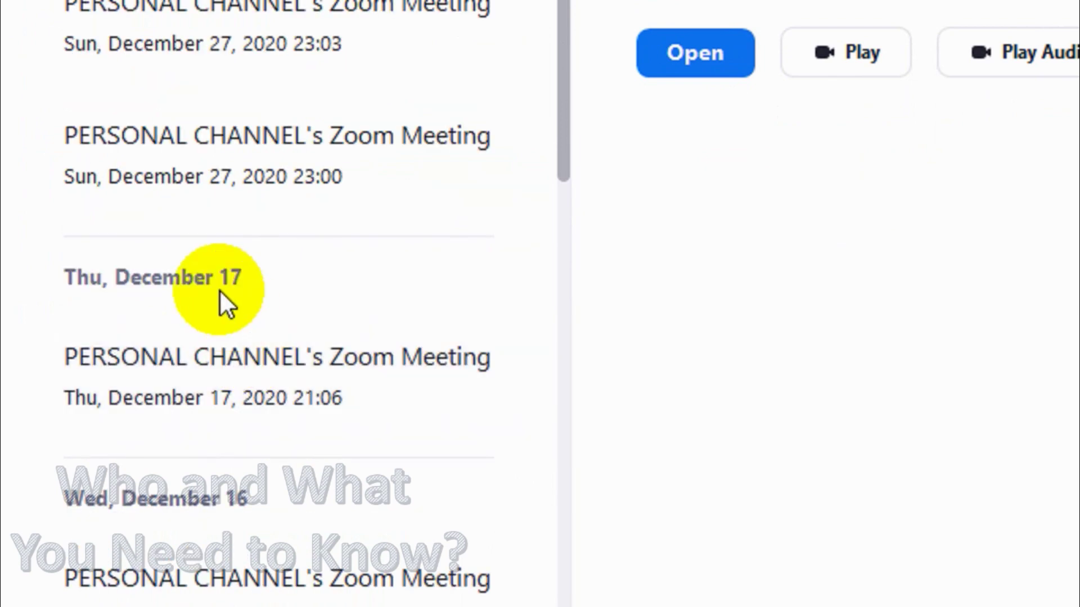
scroll(220, 289, "down", 2)
scroll(266, 386, "down", 2)
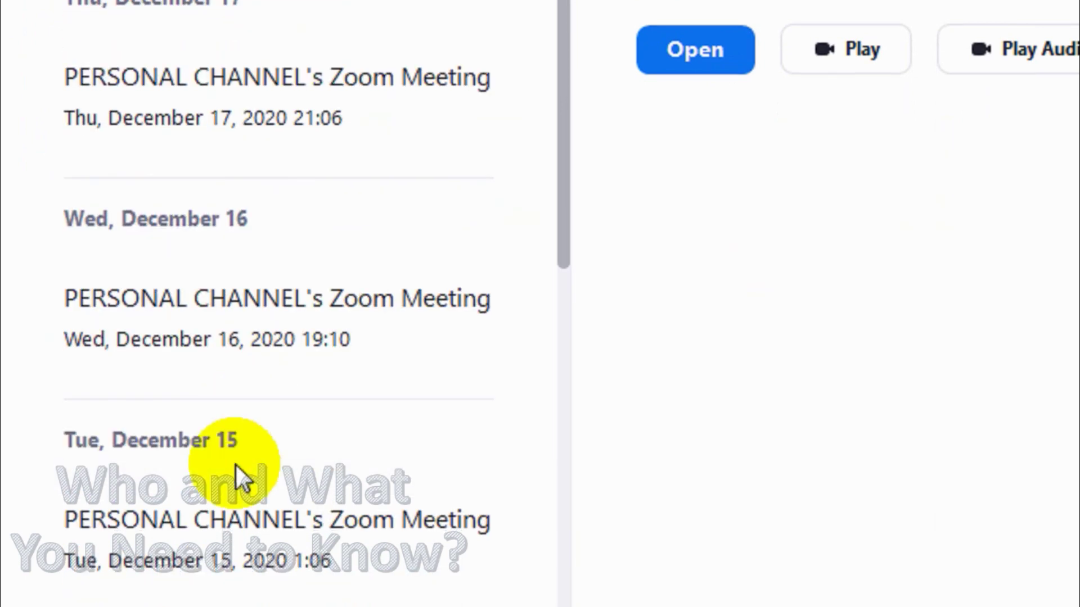
scroll(235, 464, "down", 1)
scroll(234, 409, "down", 1)
scroll(234, 412, "down", 1)
scroll(231, 425, "down", 1)
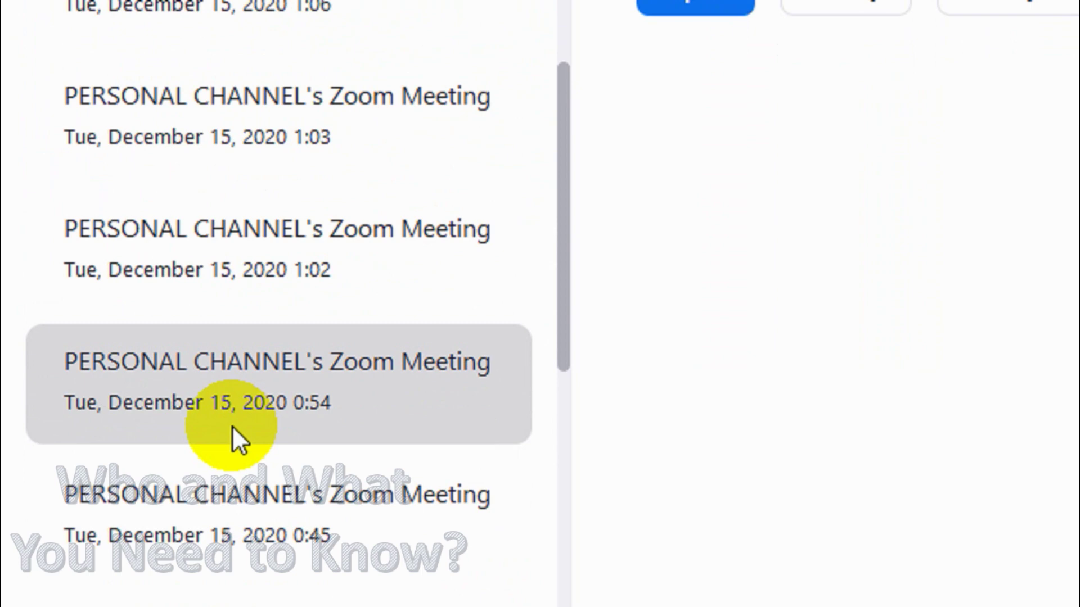
scroll(233, 436, "down", 1)
scroll(232, 436, "down", 2)
scroll(228, 447, "down", 2)
scroll(229, 456, "down", 1)
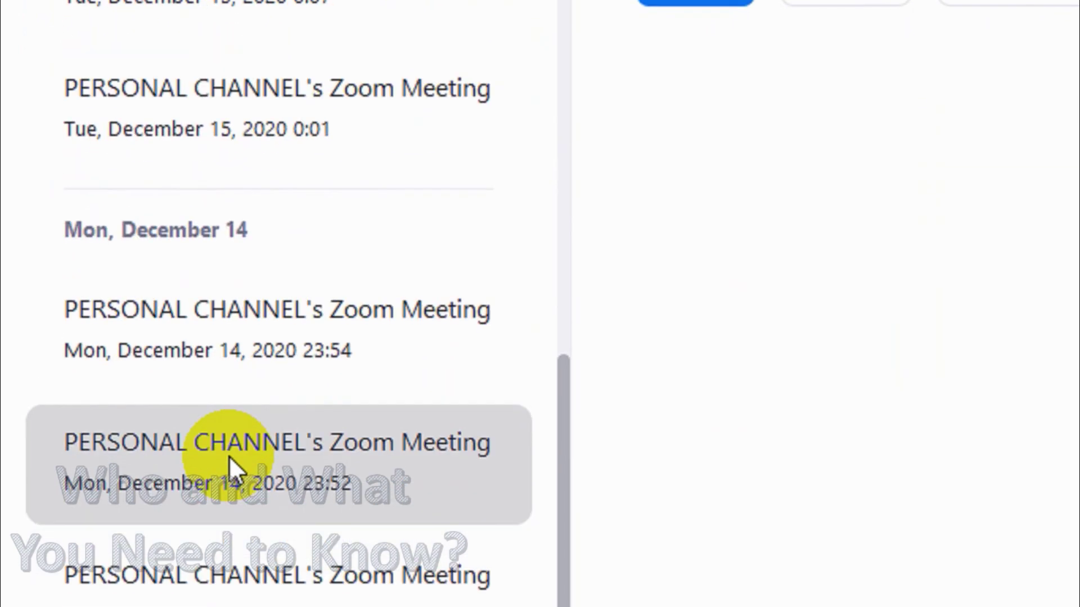
scroll(229, 457, "down", 1)
left_click_drag(556, 442, 583, 67)
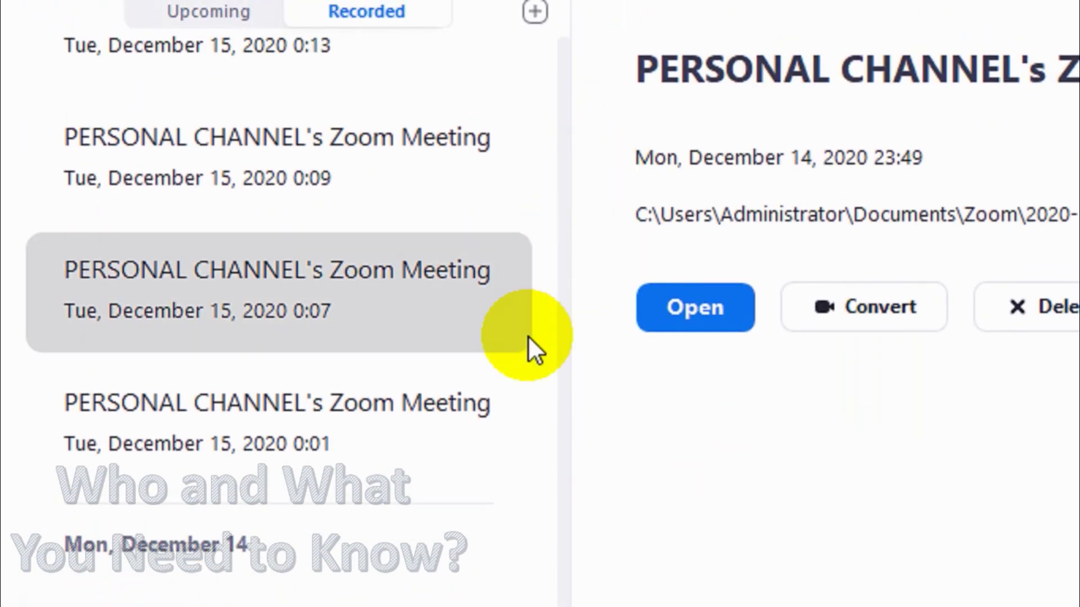
scroll(392, 270, "up", 3)
scroll(400, 263, "up", 3)
scroll(410, 250, "up", 3)
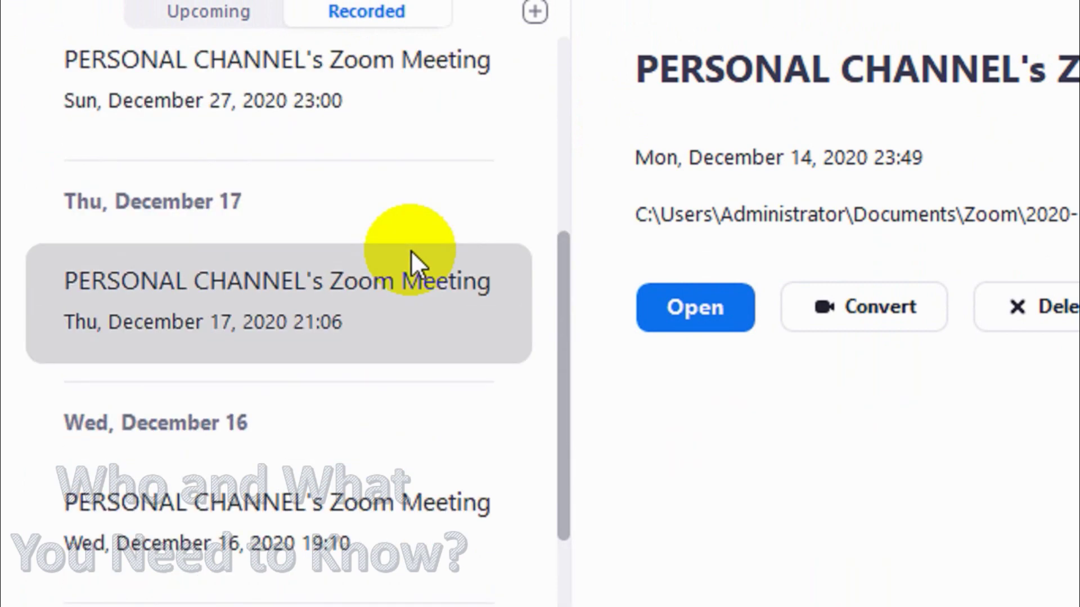
scroll(412, 250, "up", 1)
scroll(469, 251, "up", 2)
left_click(437, 172)
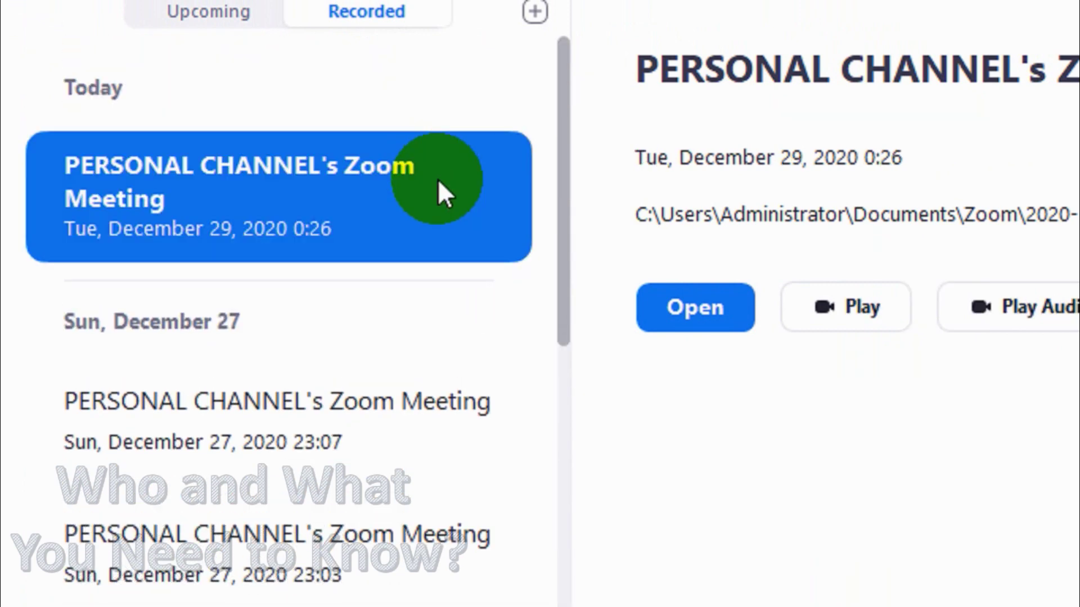
Briefly select the December 27 recording, then open the December 29 recording's local folder.
left_click(384, 398)
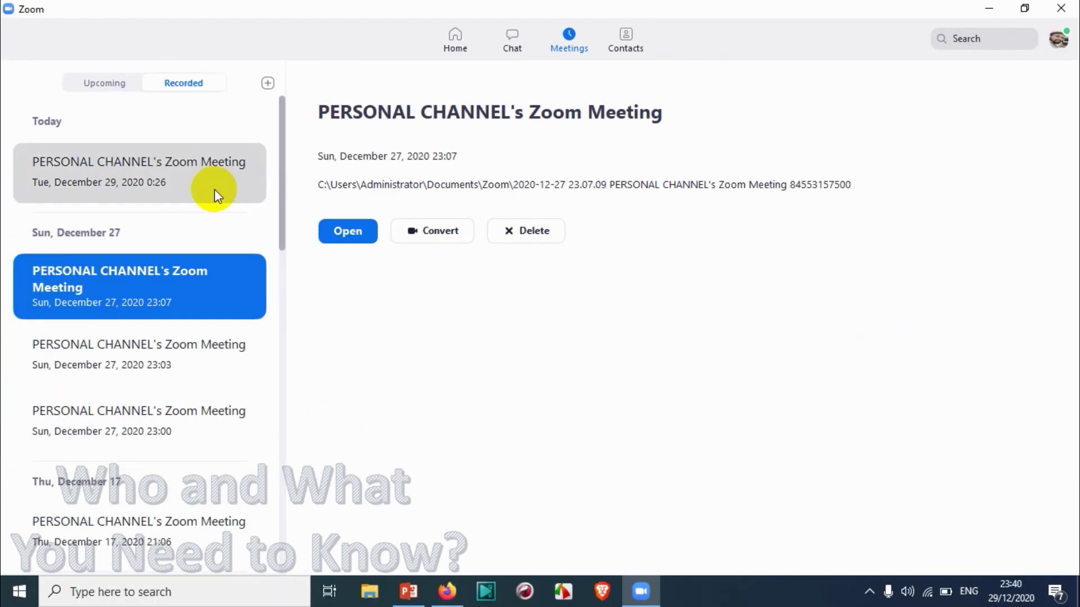
left_click(215, 190)
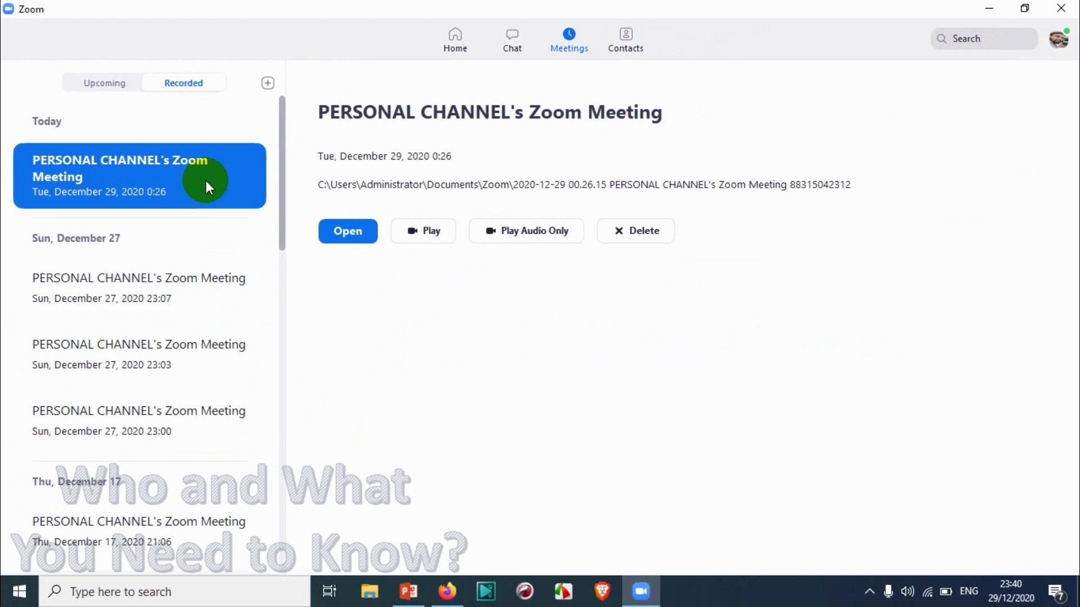
left_click(347, 231)
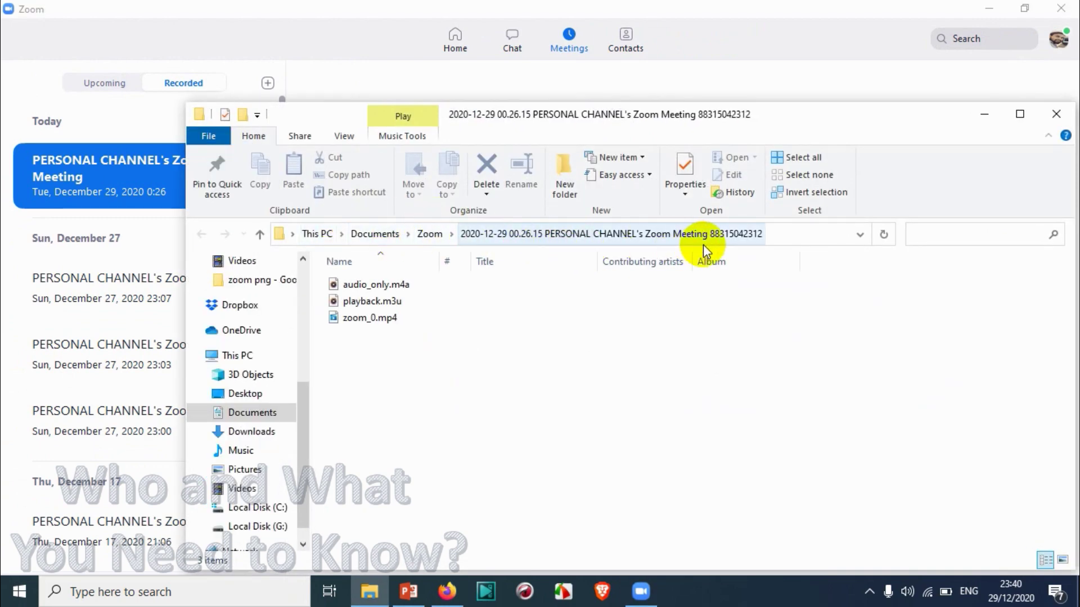
Go up to the Zoom recordings folder, reopen the December 29 meeting folder, then close Explorer.
left_click(429, 233)
double_click(473, 284)
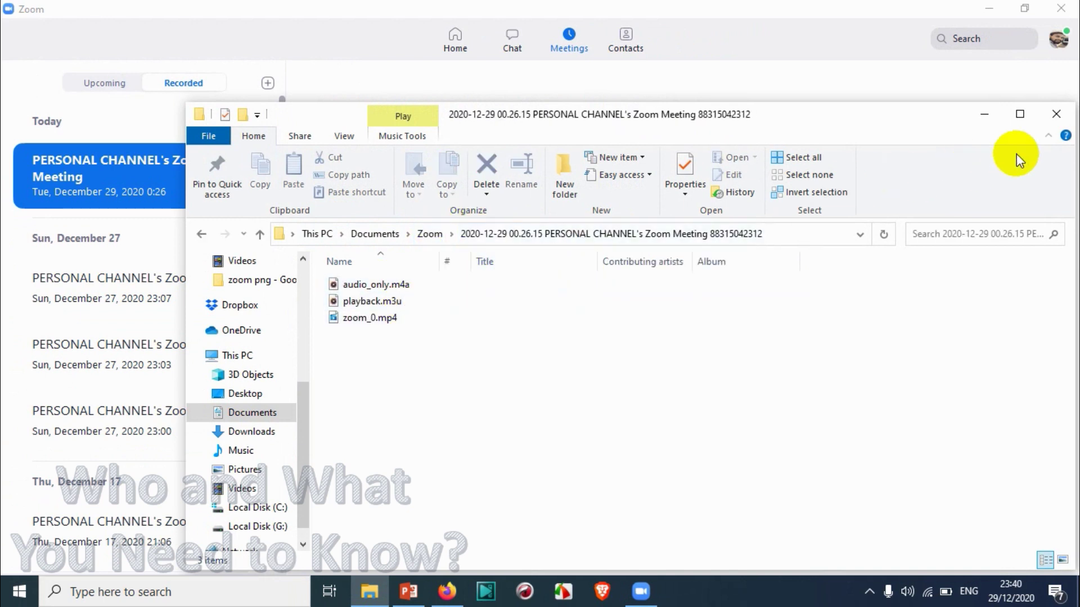
left_click(1057, 114)
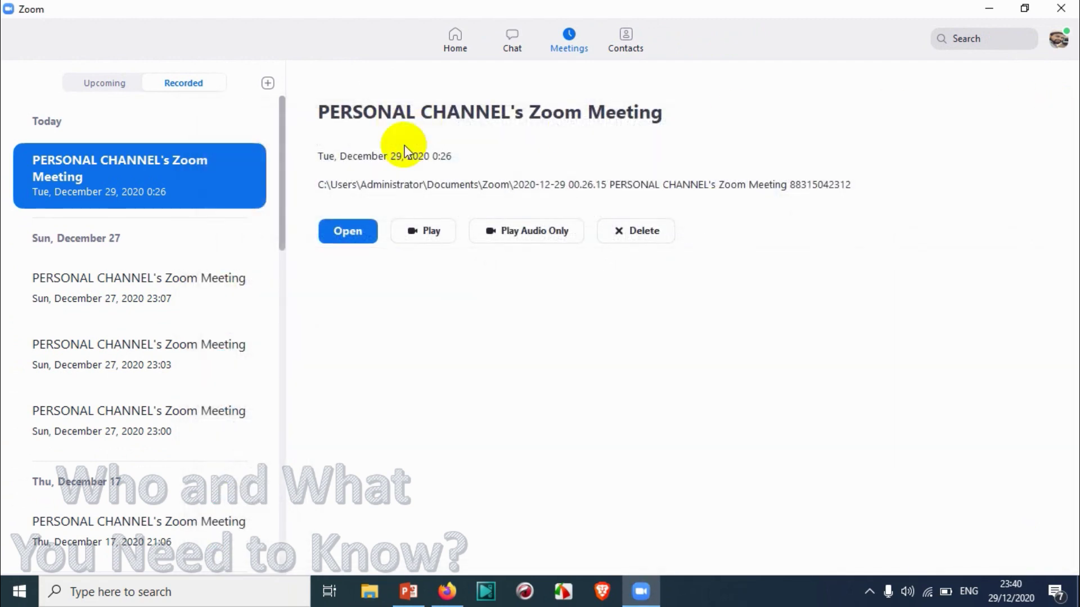
left_click(427, 232)
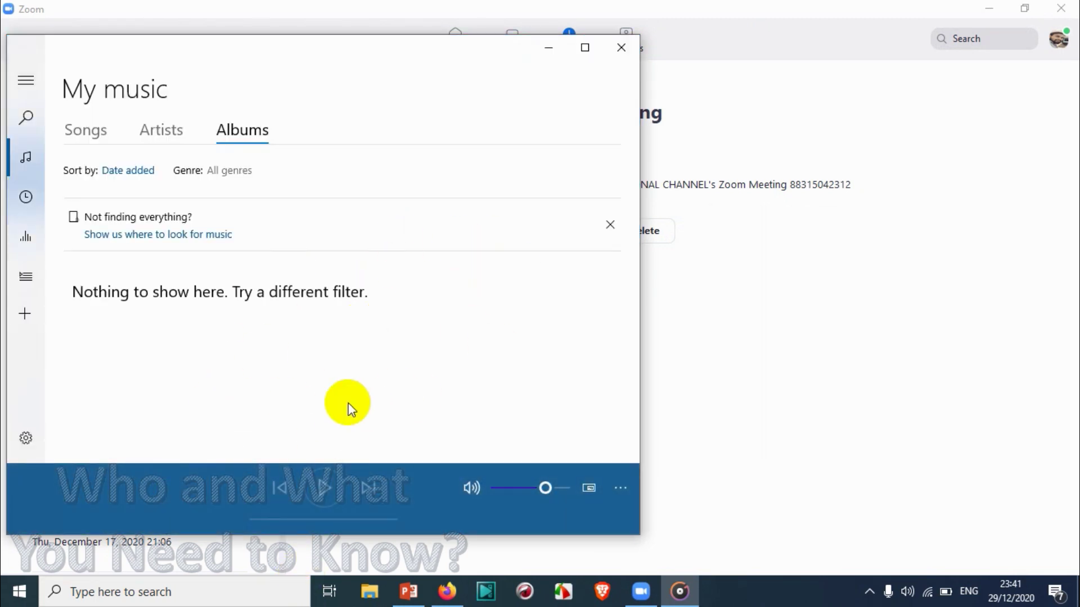
left_click(622, 49)
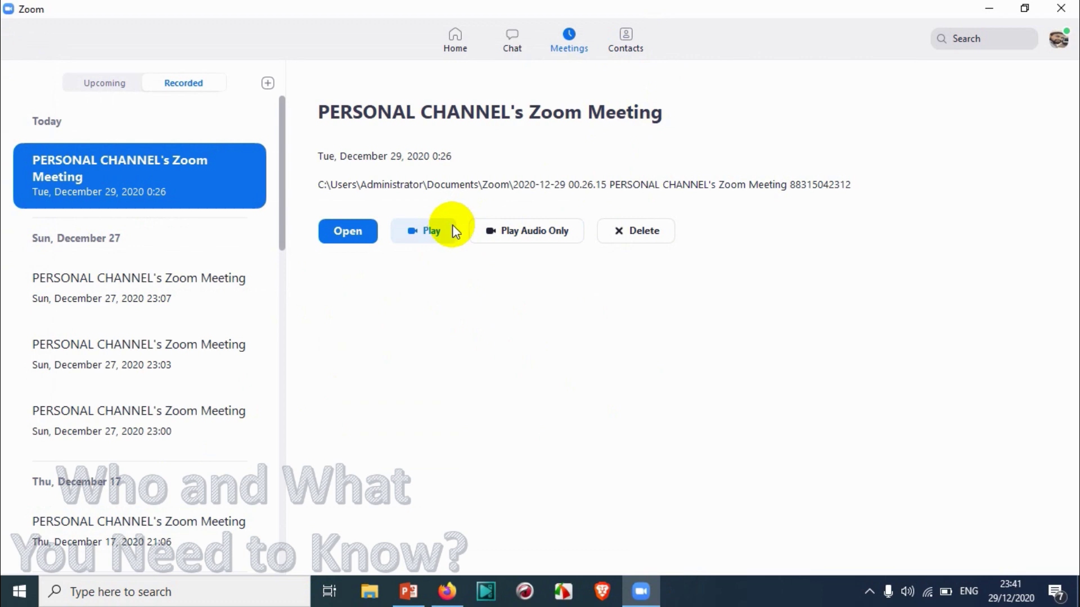
left_click(483, 234)
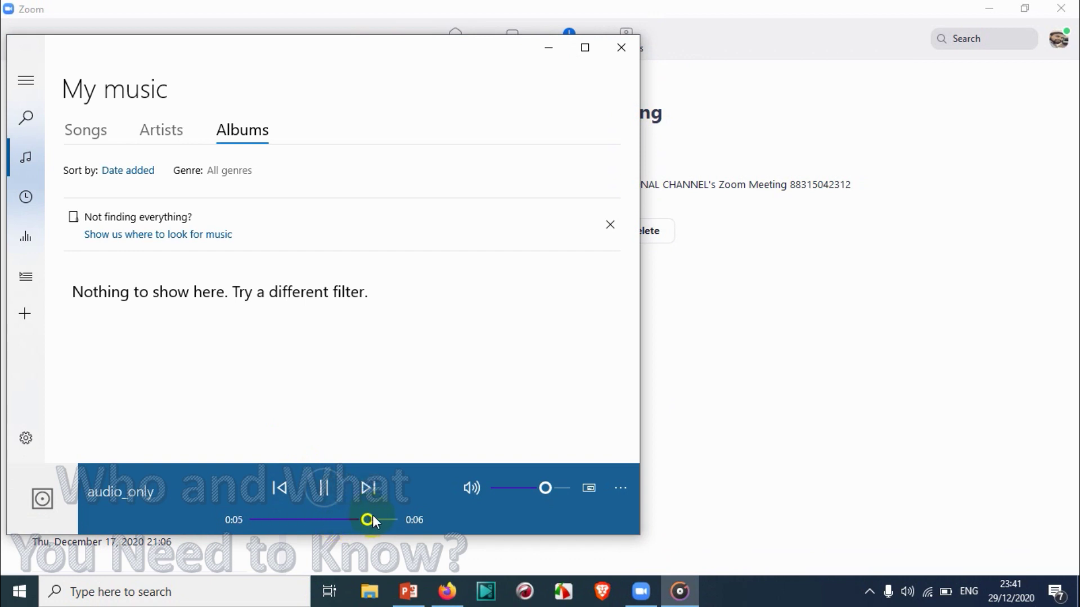
left_click_drag(370, 521, 385, 521)
left_click(621, 51)
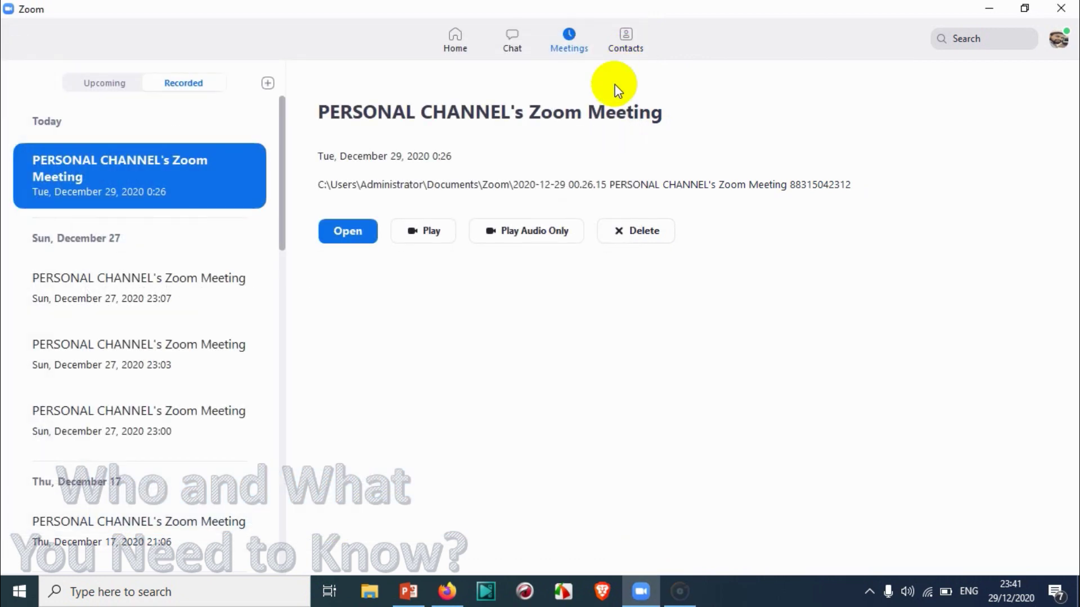
Cancel a first delete, recheck the local folder, then permanently delete the December 29 recording.
left_click(639, 236)
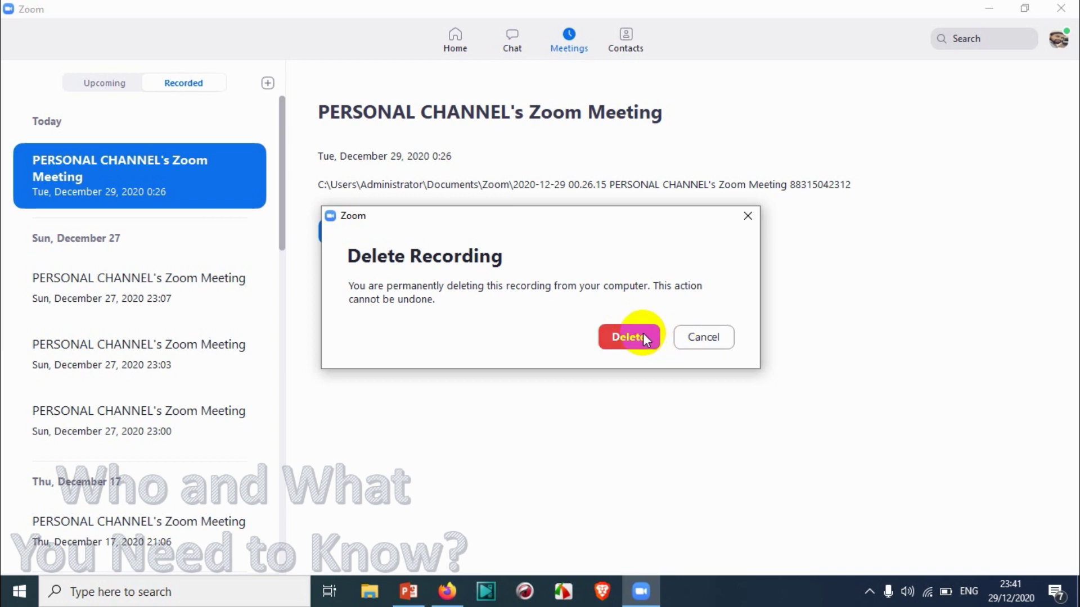
left_click(701, 337)
left_click(346, 230)
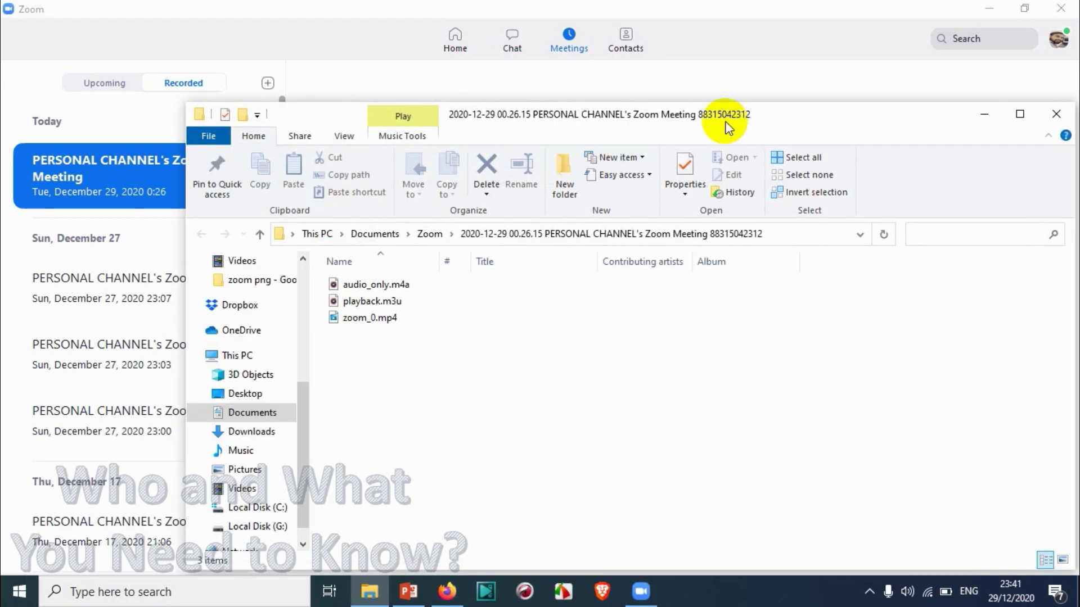
left_click(721, 67)
left_click(636, 231)
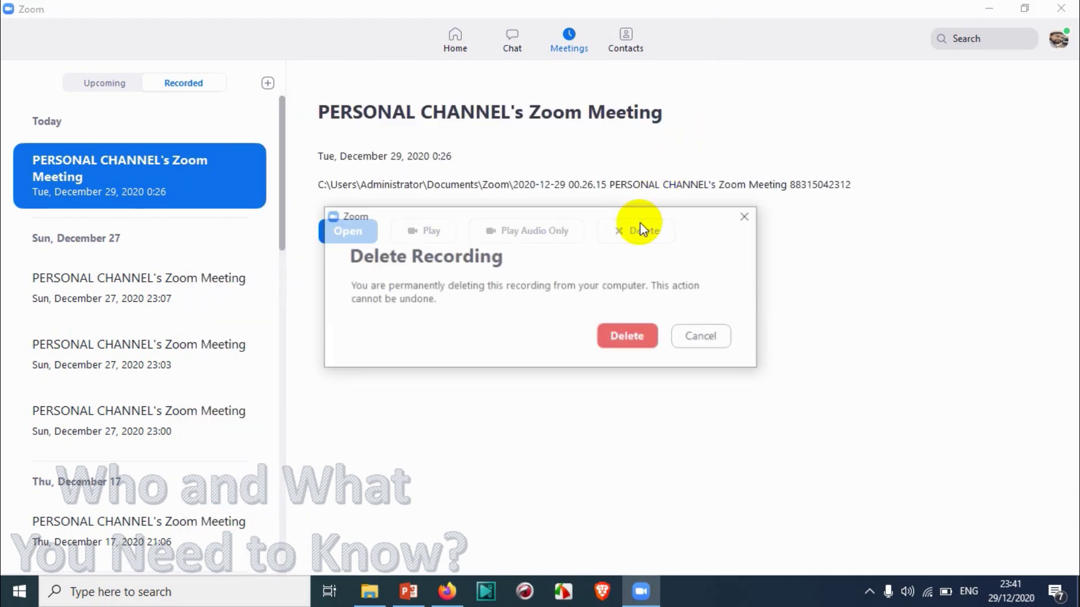
left_click(629, 337)
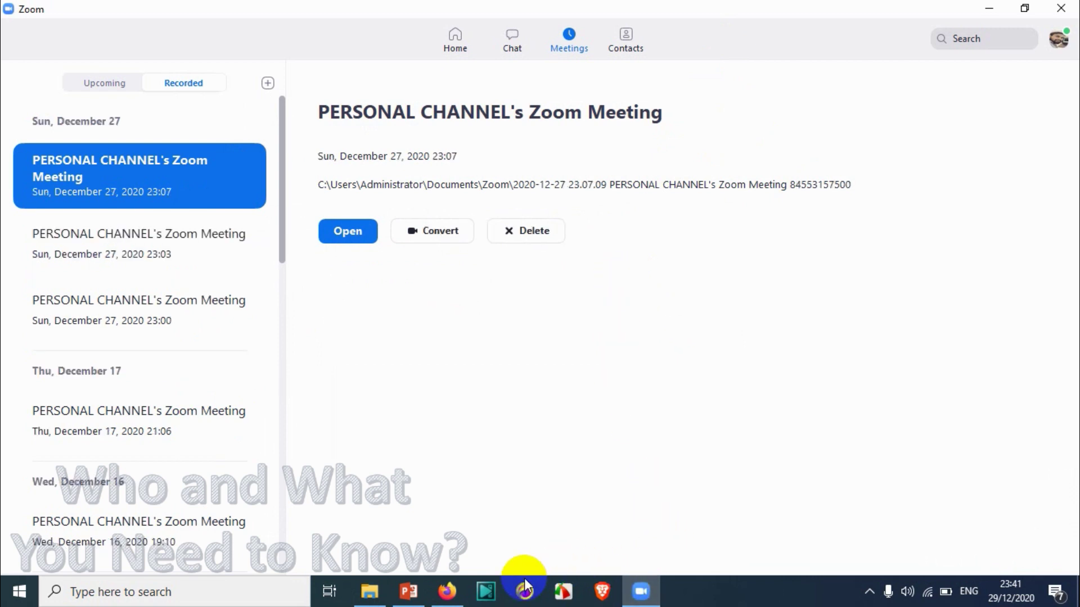
left_click(369, 591)
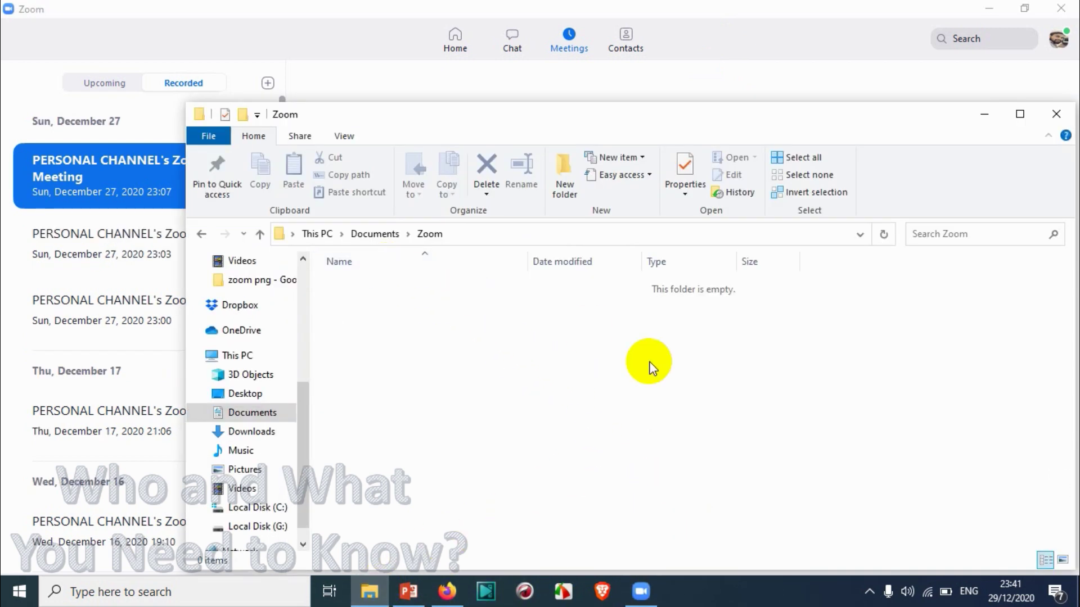
right_click(650, 367)
left_click(441, 379)
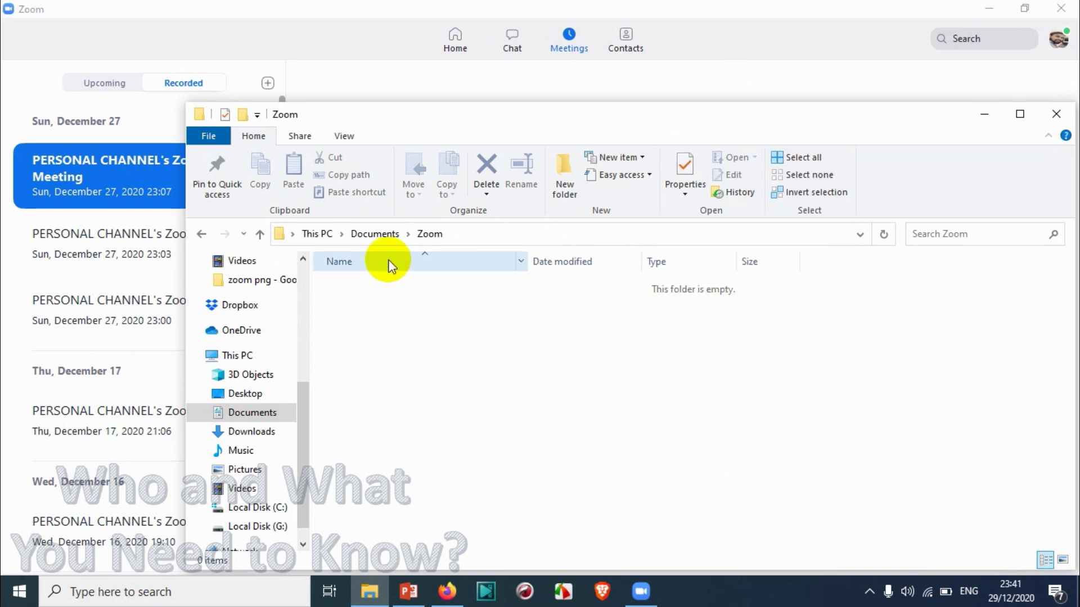
left_click(1057, 114)
left_click(137, 253)
left_click(130, 182)
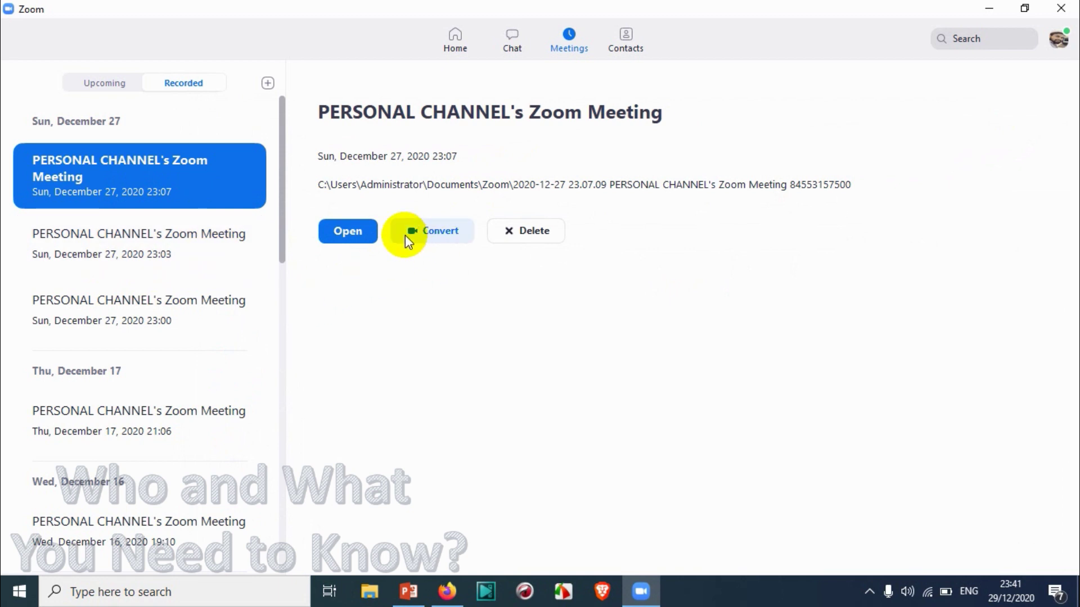
left_click(341, 223)
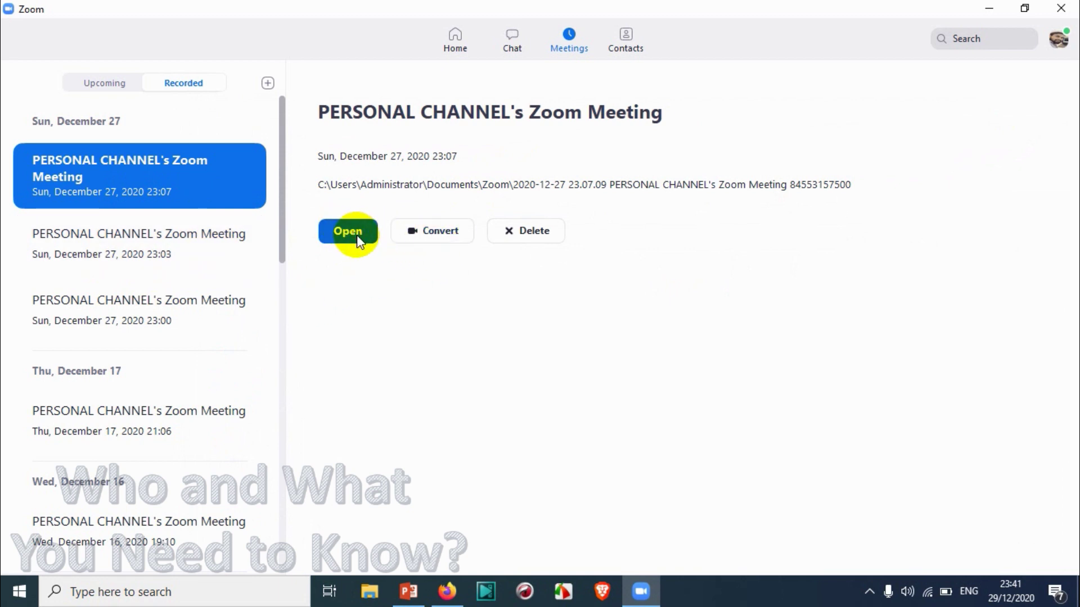